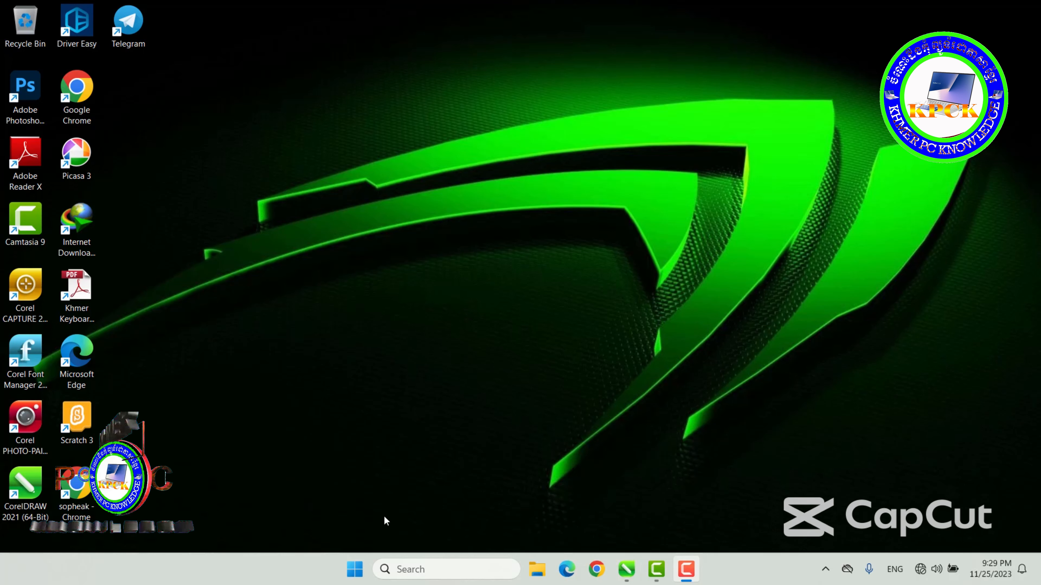
Start Excel, open the recent workbook Lesson and update its external links
{"action": "left_click", "coordinate": [354, 569]}
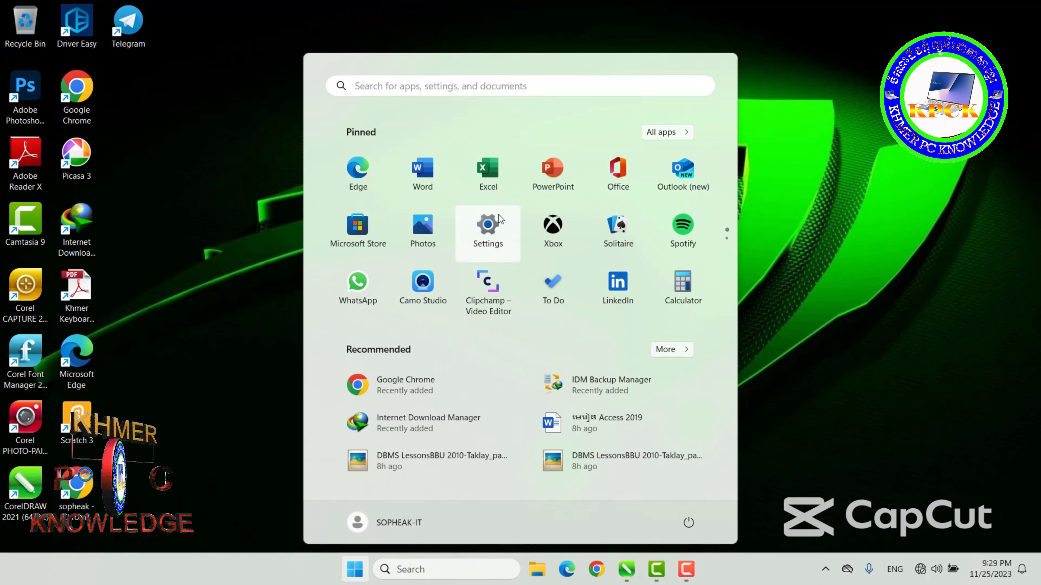
{"action": "left_click", "coordinate": [488, 177]}
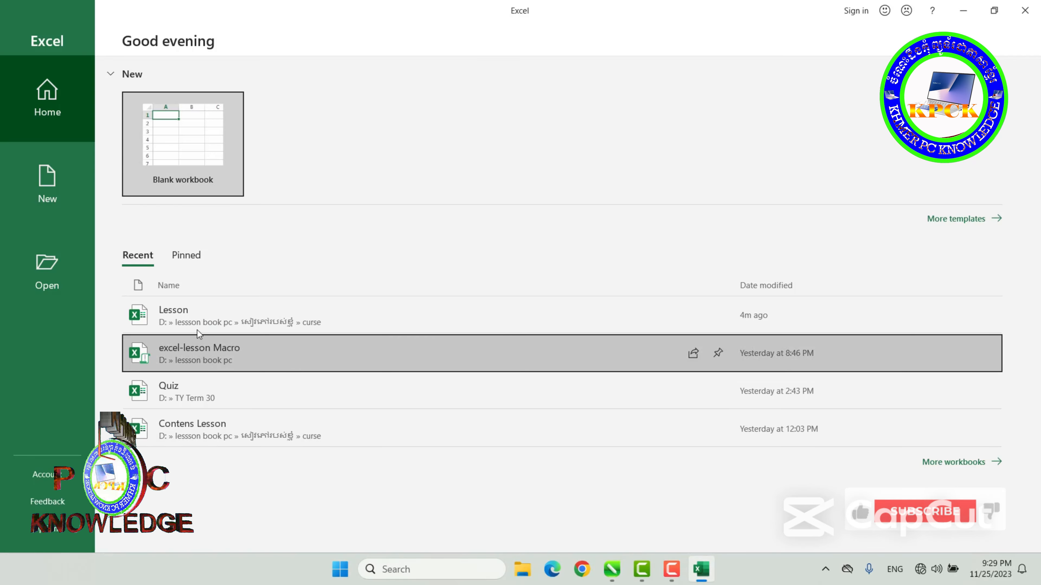
{"action": "left_click", "coordinate": [198, 328]}
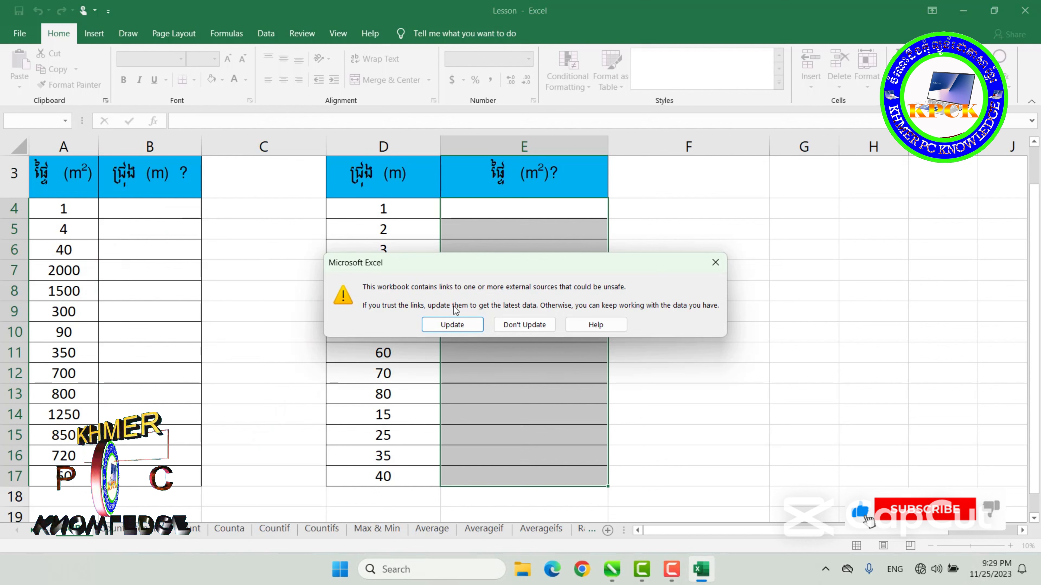
{"action": "left_click", "coordinate": [453, 323]}
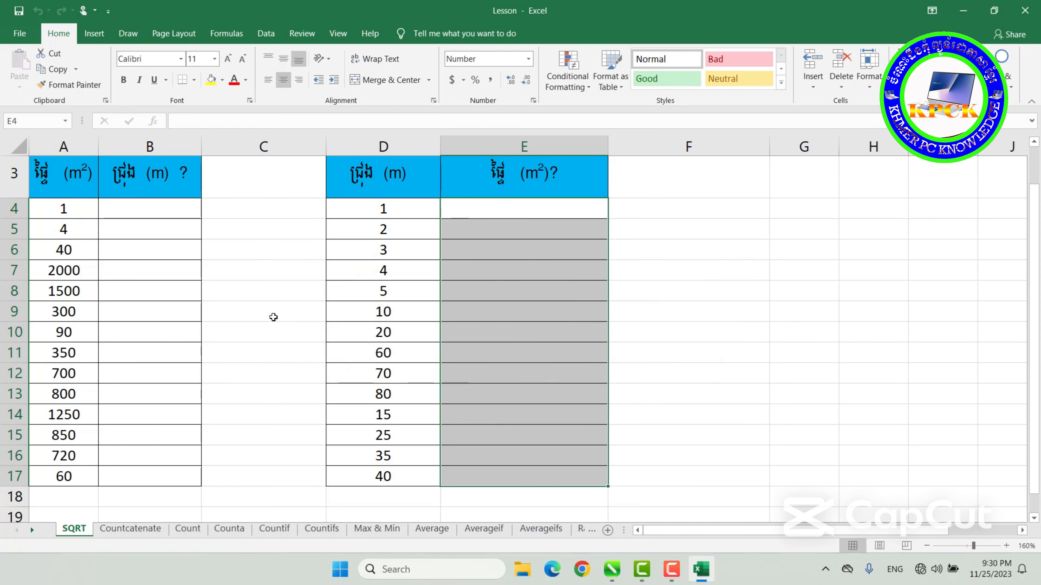
{"action": "left_click", "coordinate": [660, 254]}
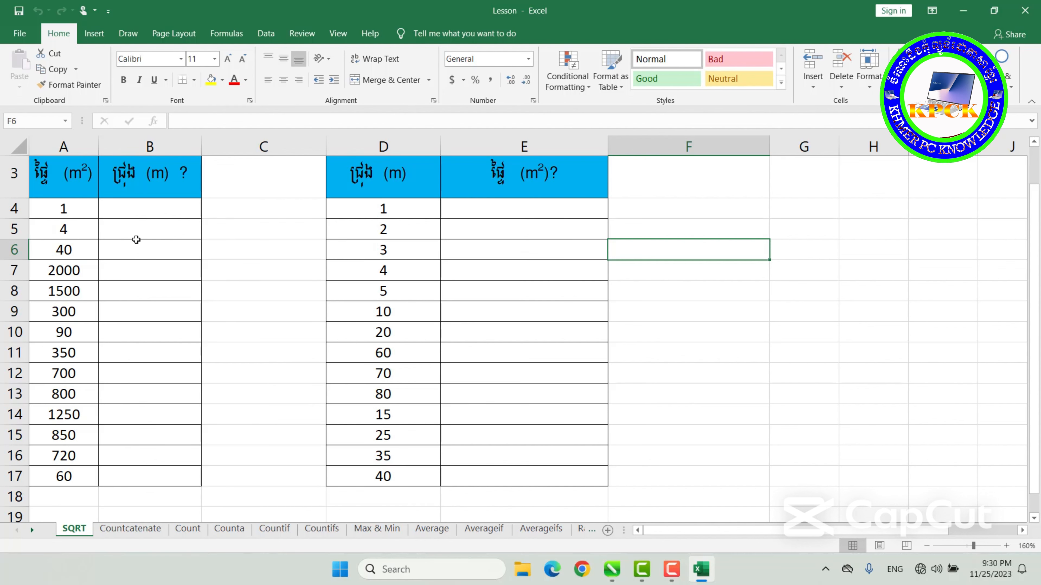
{"action": "left_click_drag", "start_coordinate": [69, 173], "coordinate": [541, 476]}
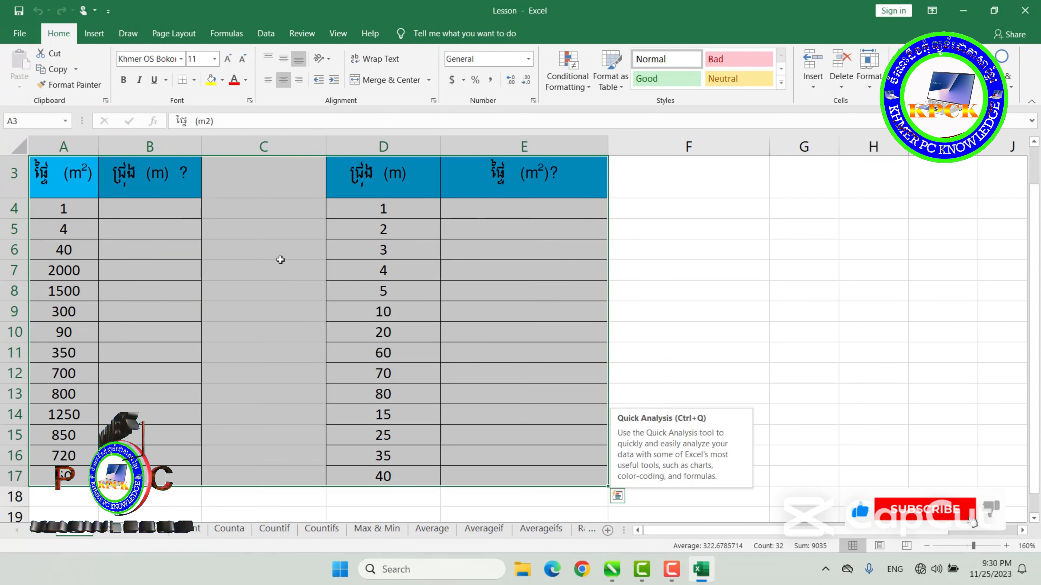
{"action": "left_click", "coordinate": [252, 246]}
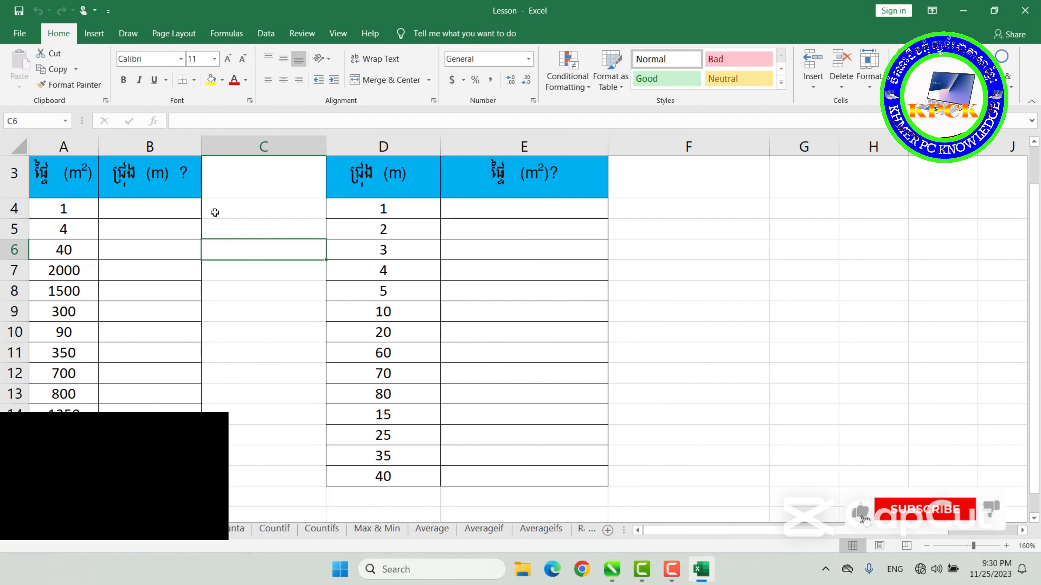
{"action": "left_click", "coordinate": [260, 212]}
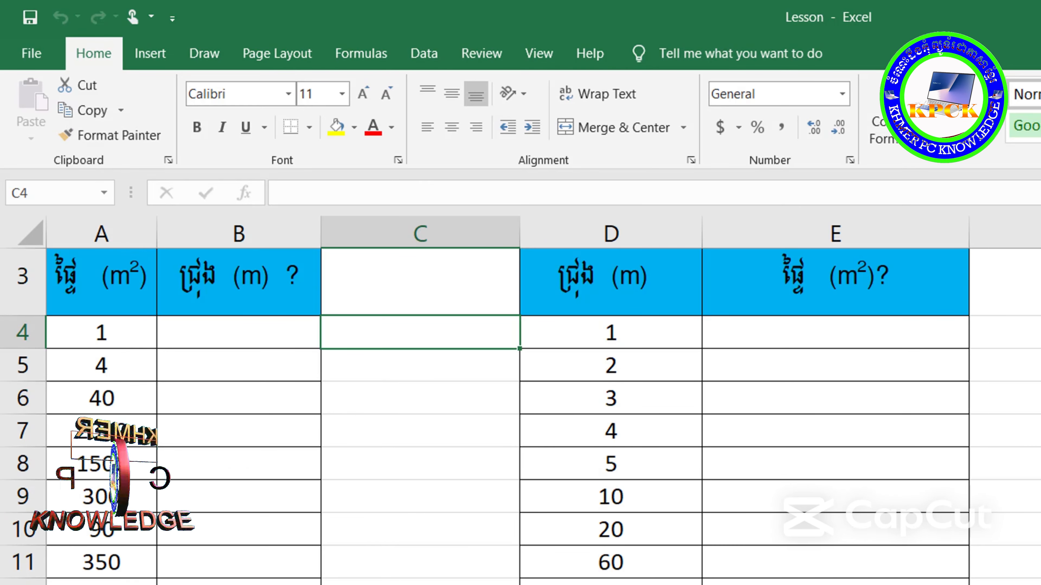
Enter the formula =SQRT(A4) in cell B4 to calculate the side length from the area
{"action": "left_click", "coordinate": [275, 348]}
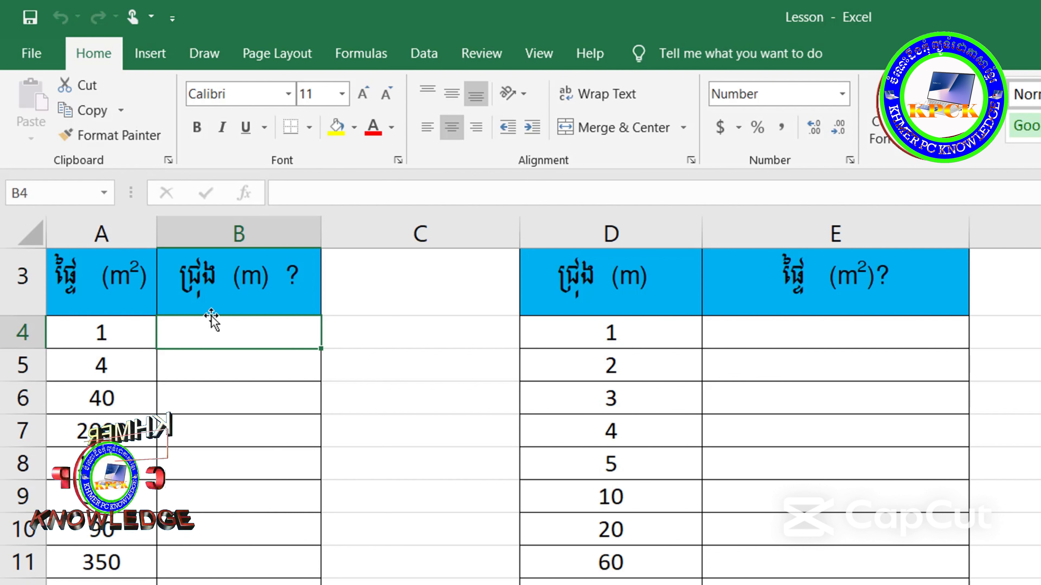
{"action": "left_click", "coordinate": [248, 329]}
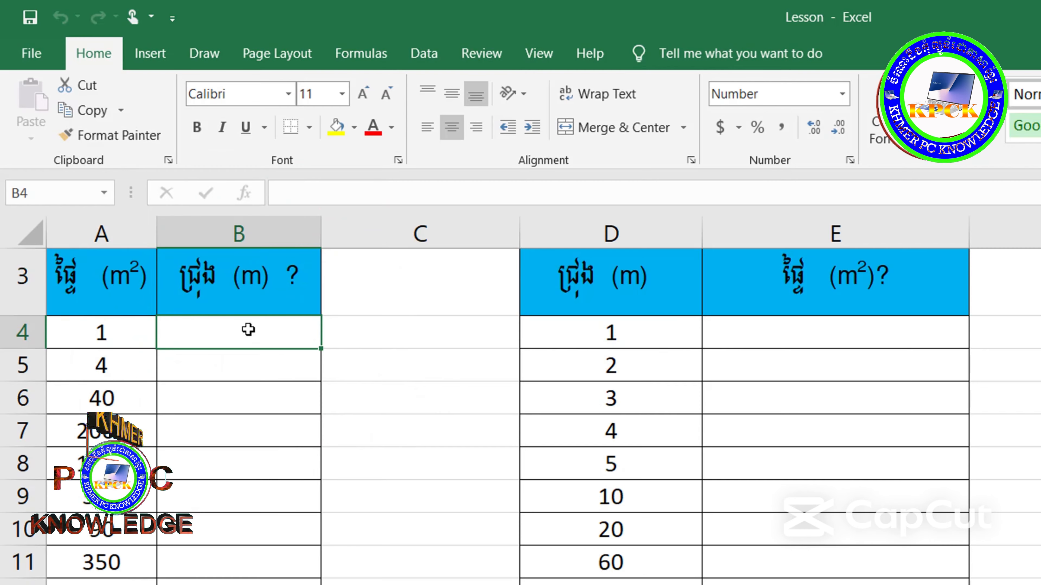
{"action": "type", "text": "=s"}
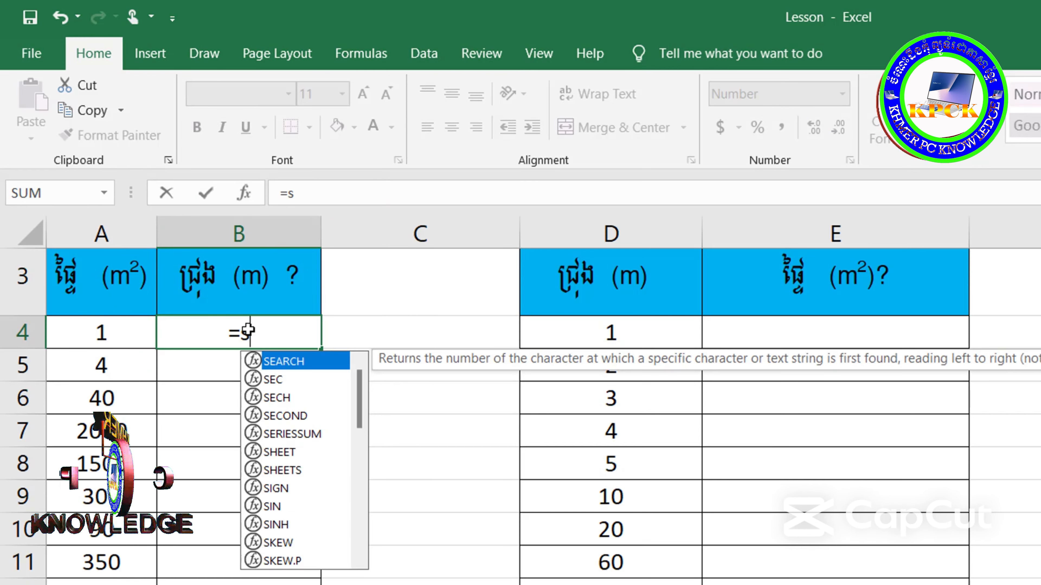
{"action": "type", "text": "q"}
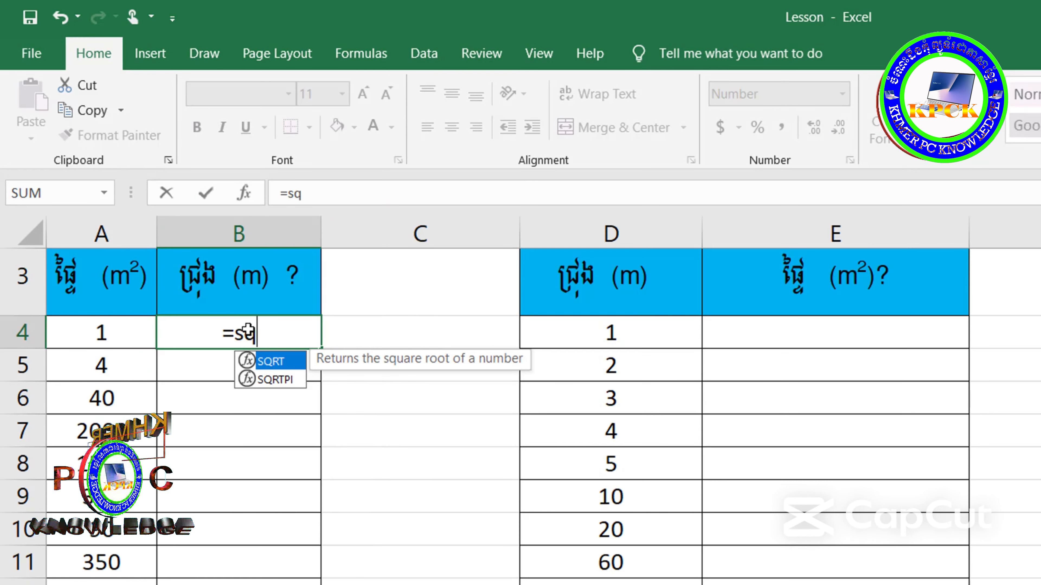
{"action": "type", "text": "rt"}
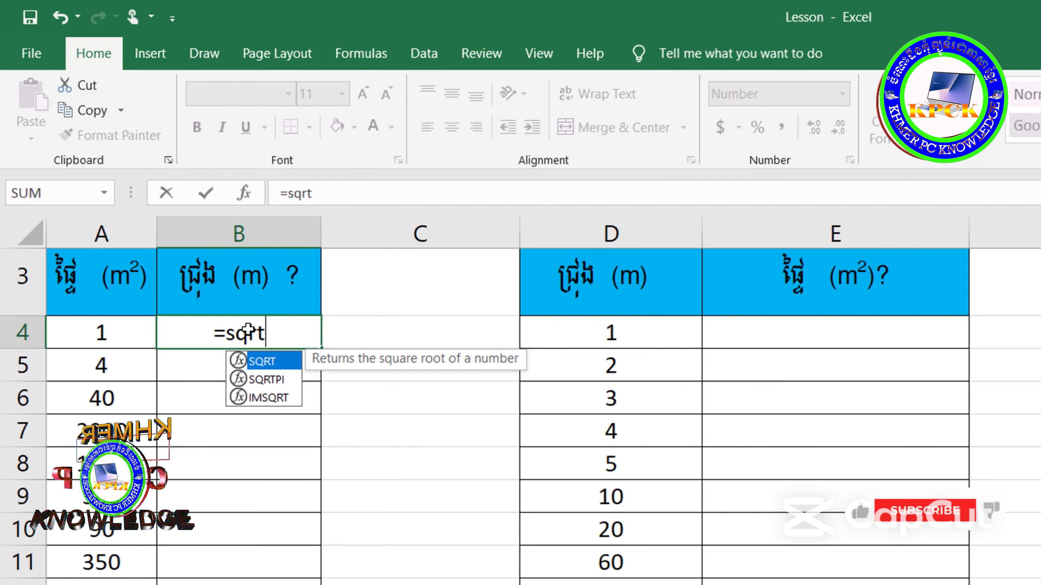
{"action": "type", "text": "("}
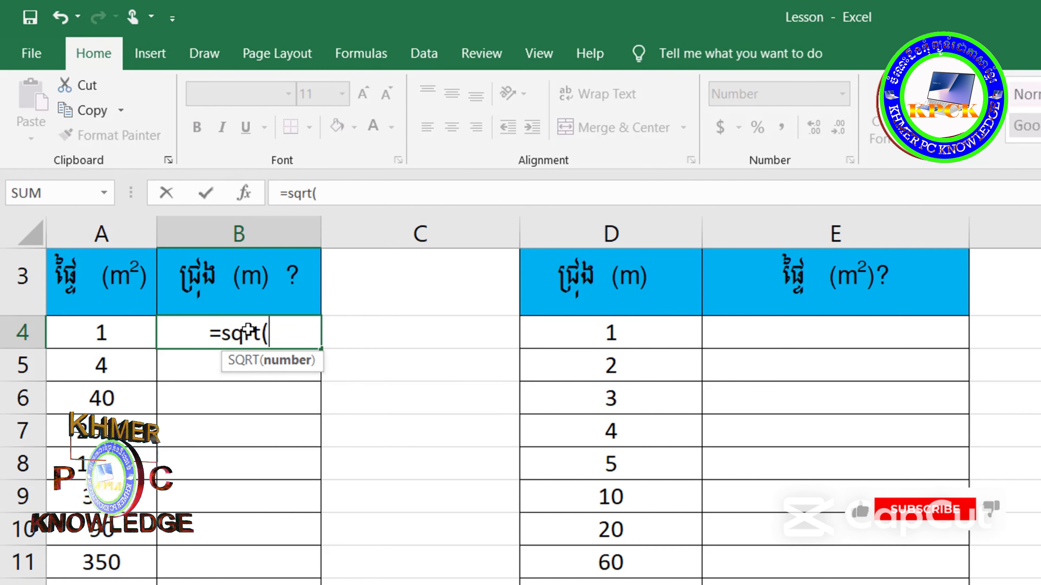
{"action": "left_click", "coordinate": [132, 337]}
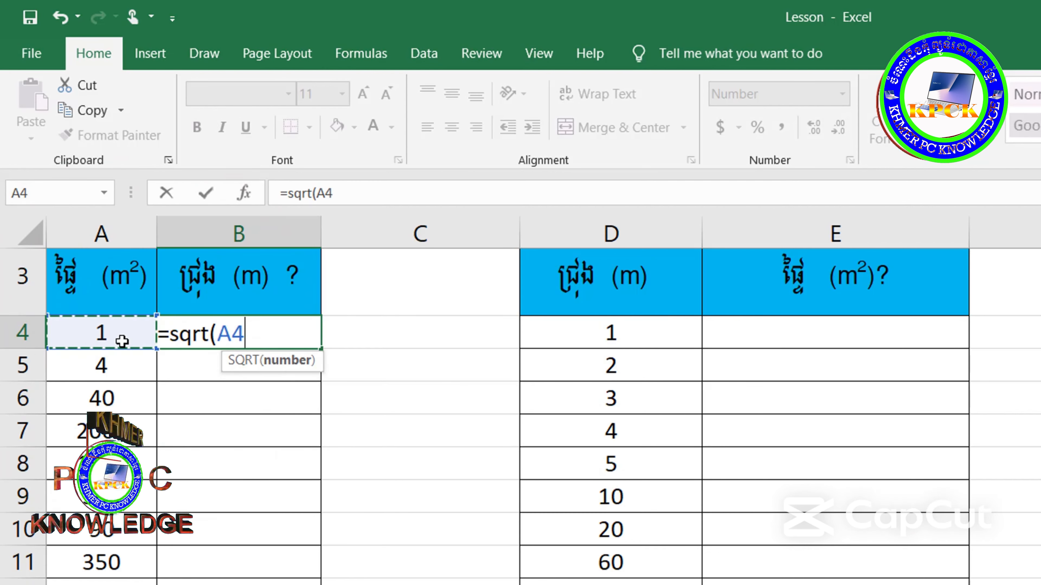
{"action": "type", "text": ")"}
{"action": "key", "text": "Return"}
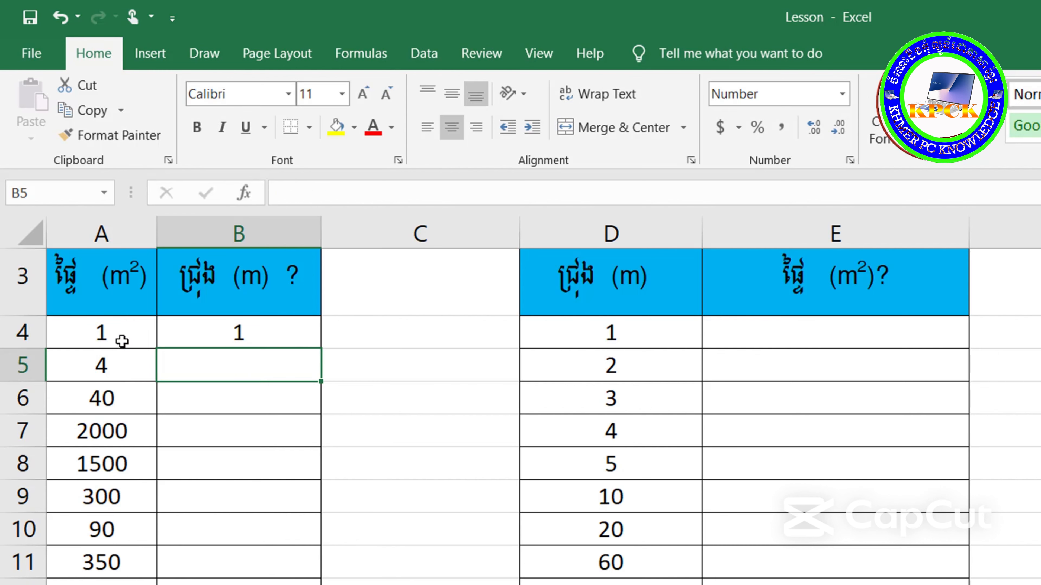
Copy the SQRT formula from B4 down the rest of the table's column B and check the copy in B5
{"action": "left_click", "coordinate": [178, 337]}
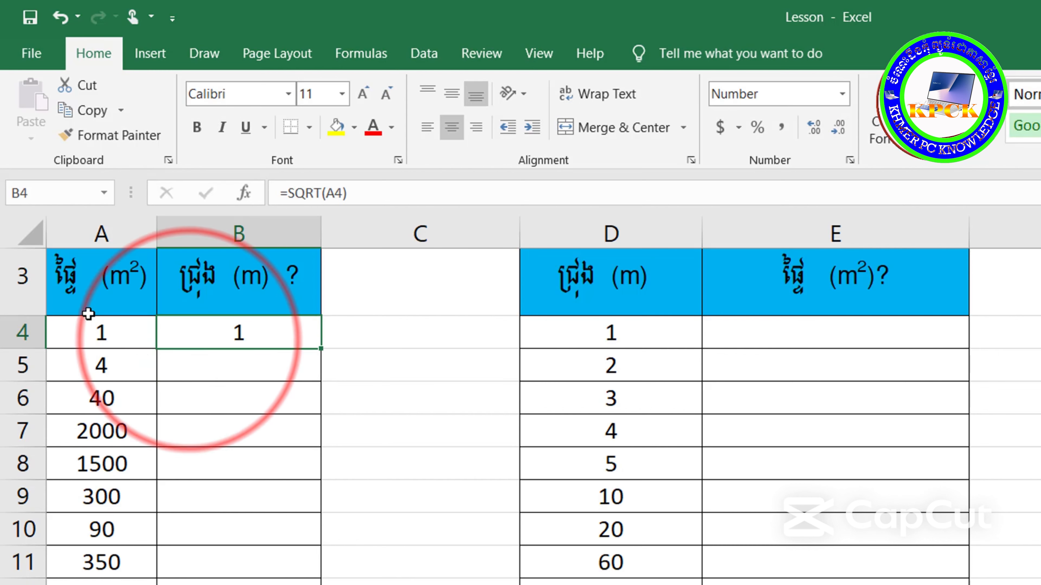
{"action": "left_click", "coordinate": [91, 293]}
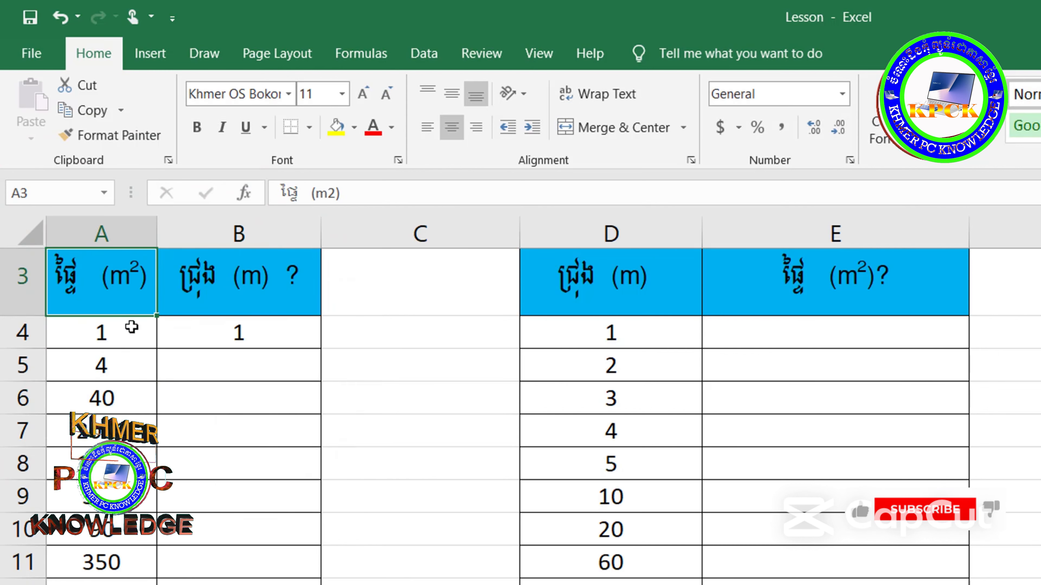
{"action": "left_click", "coordinate": [254, 331]}
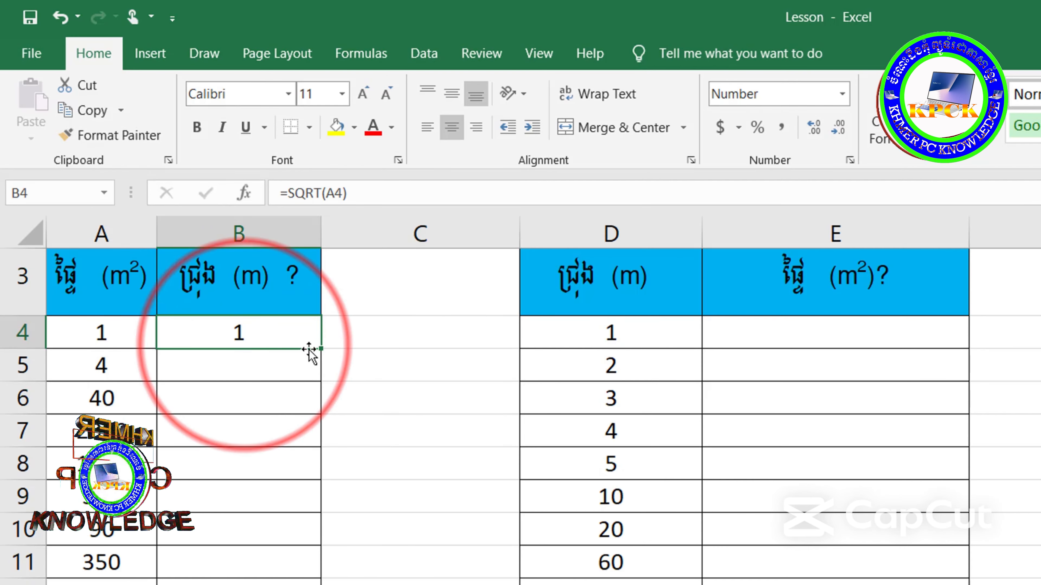
{"action": "left_click_drag", "start_coordinate": [321, 349], "coordinate": [320, 578]}
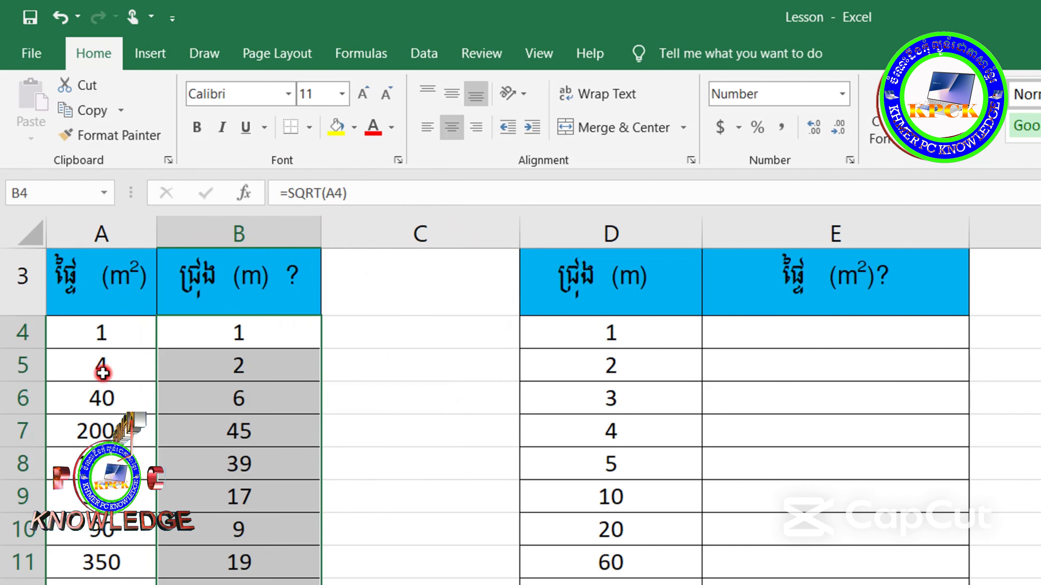
{"action": "left_click", "coordinate": [86, 364]}
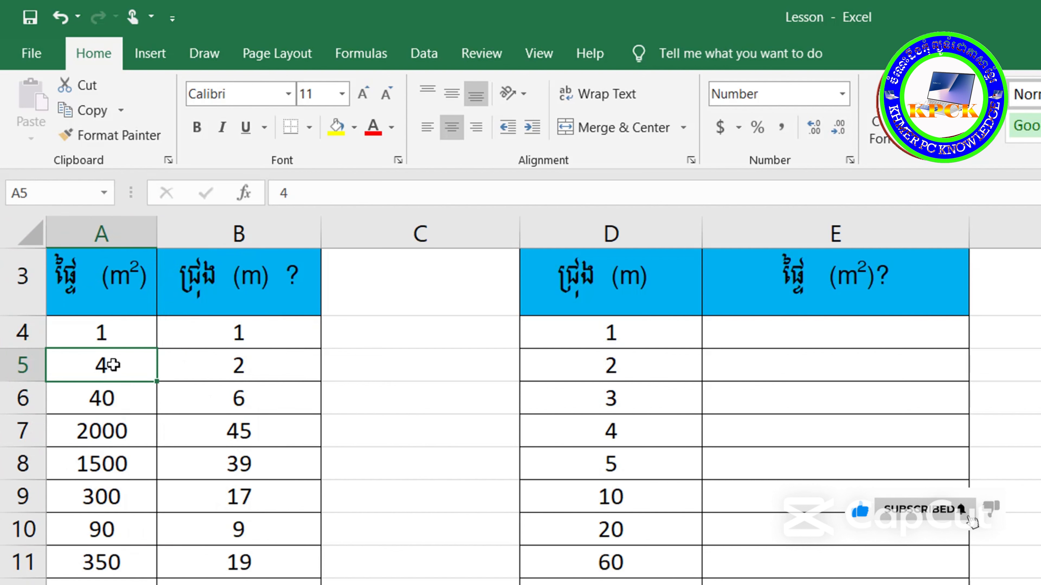
{"action": "left_click", "coordinate": [240, 366]}
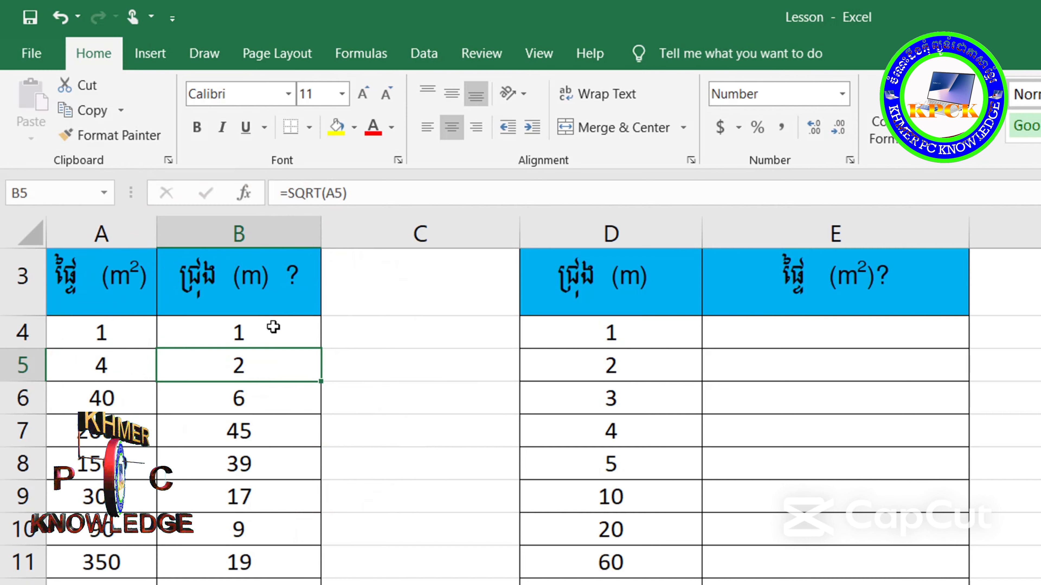
{"action": "left_click_drag", "start_coordinate": [251, 335], "coordinate": [279, 584]}
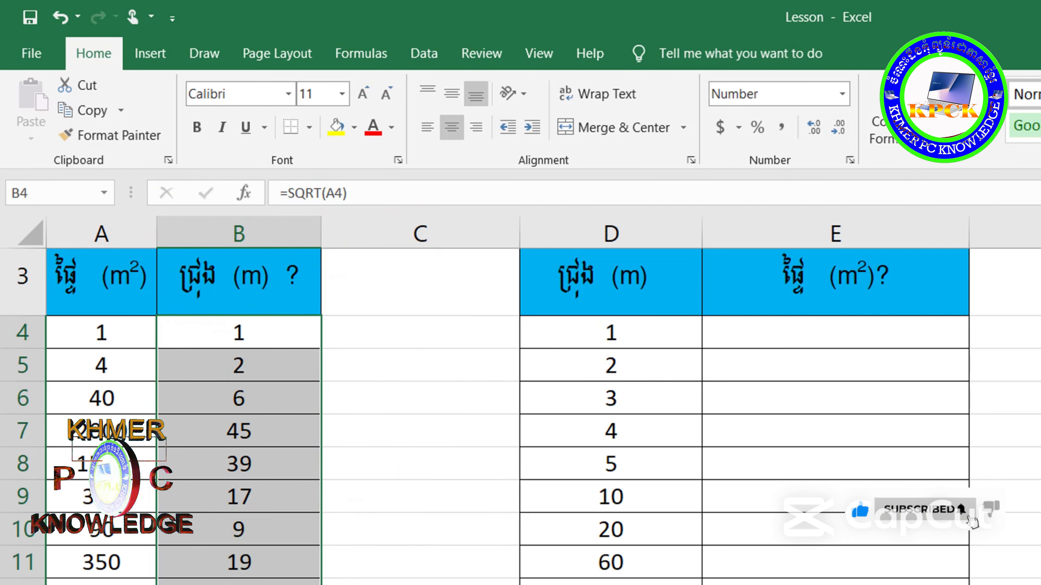
Enter the formula =POWER(D4,2) in cell E4 to calculate the area from the side length
{"action": "left_click", "coordinate": [745, 332]}
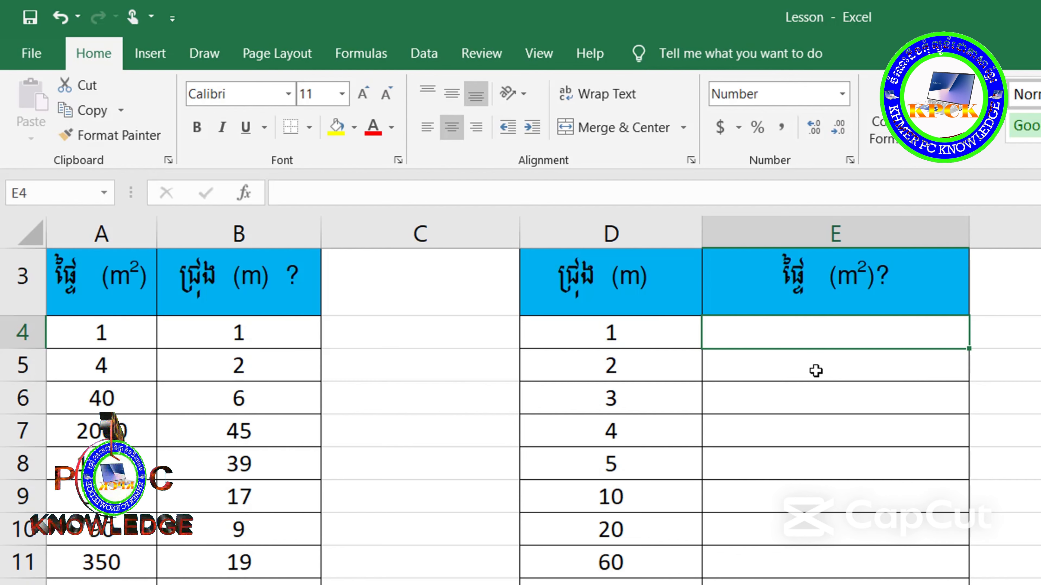
{"action": "type", "text": "="}
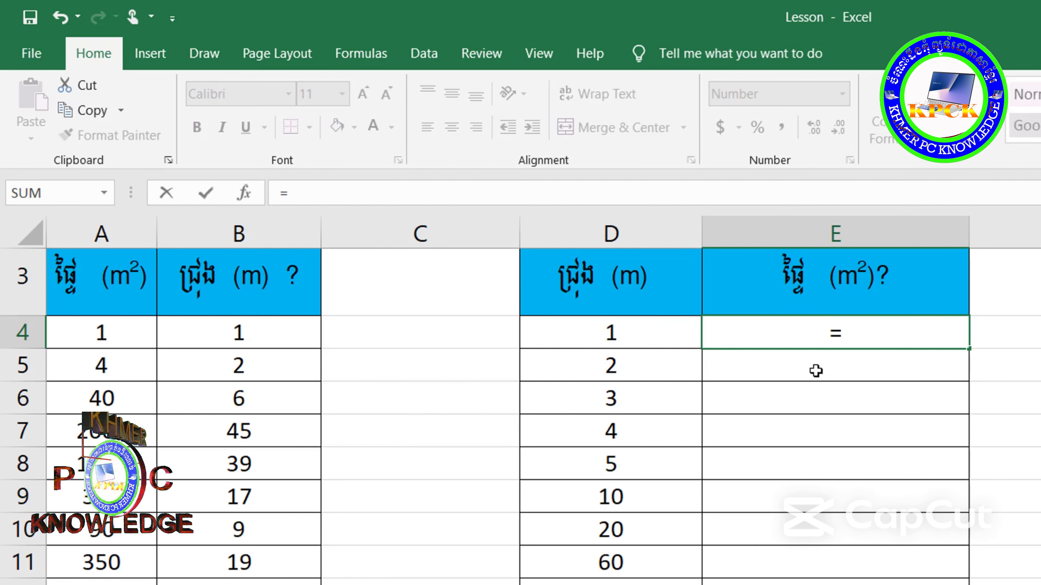
{"action": "type", "text": "pow"}
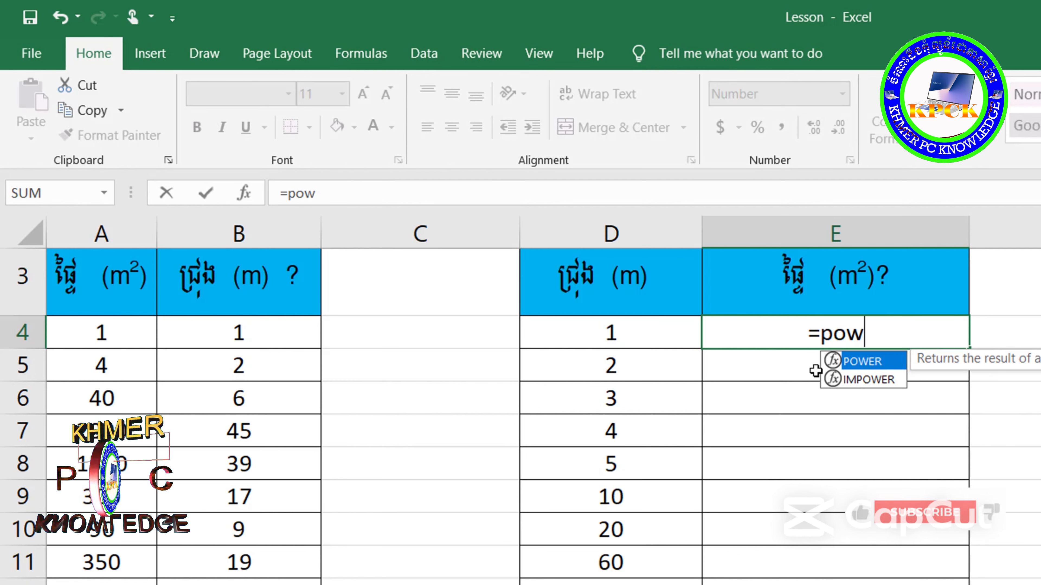
{"action": "type", "text": "er("}
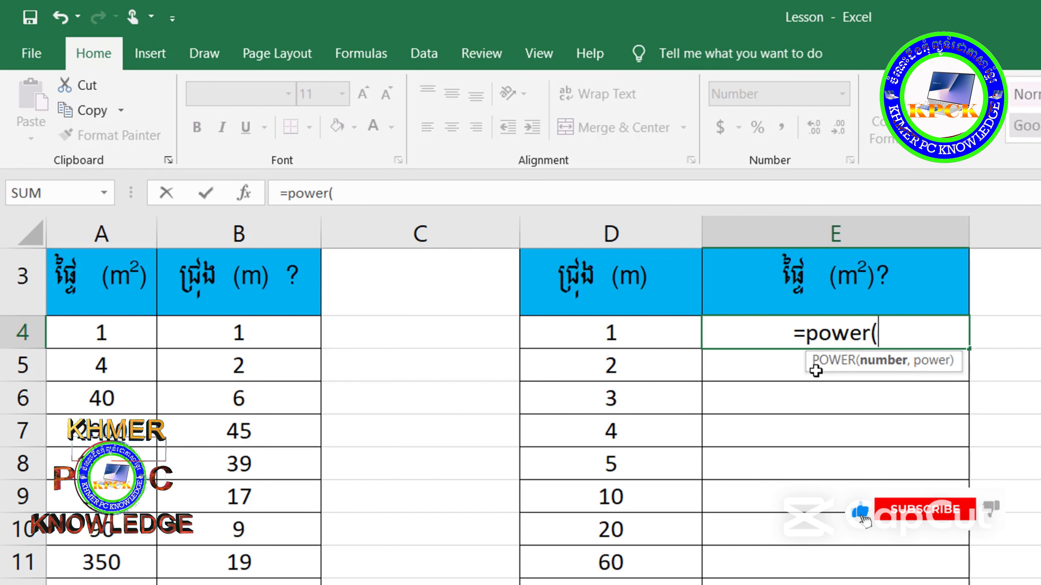
{"action": "left_click", "coordinate": [666, 339]}
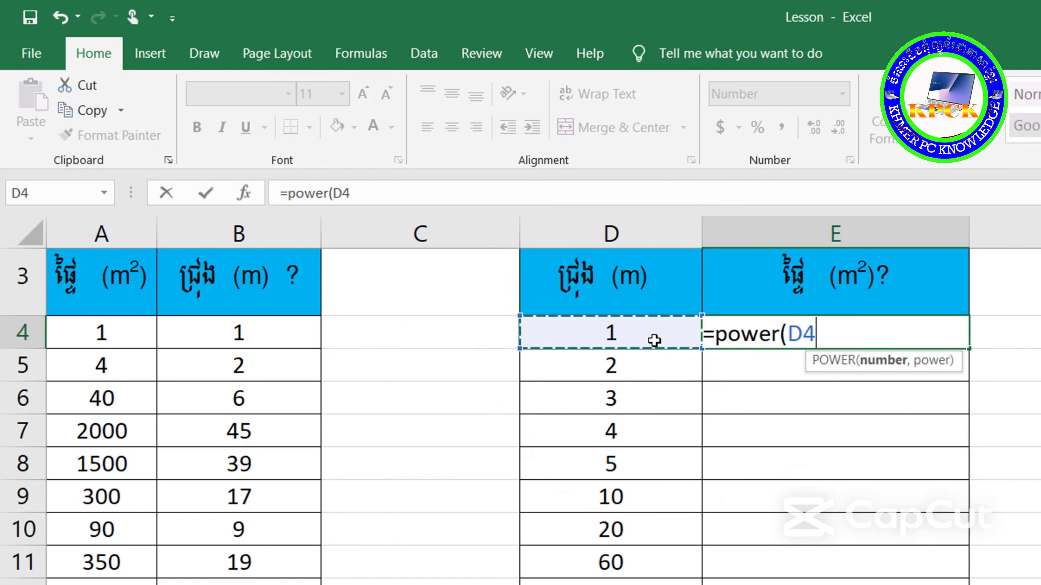
{"action": "type", "text": ","}
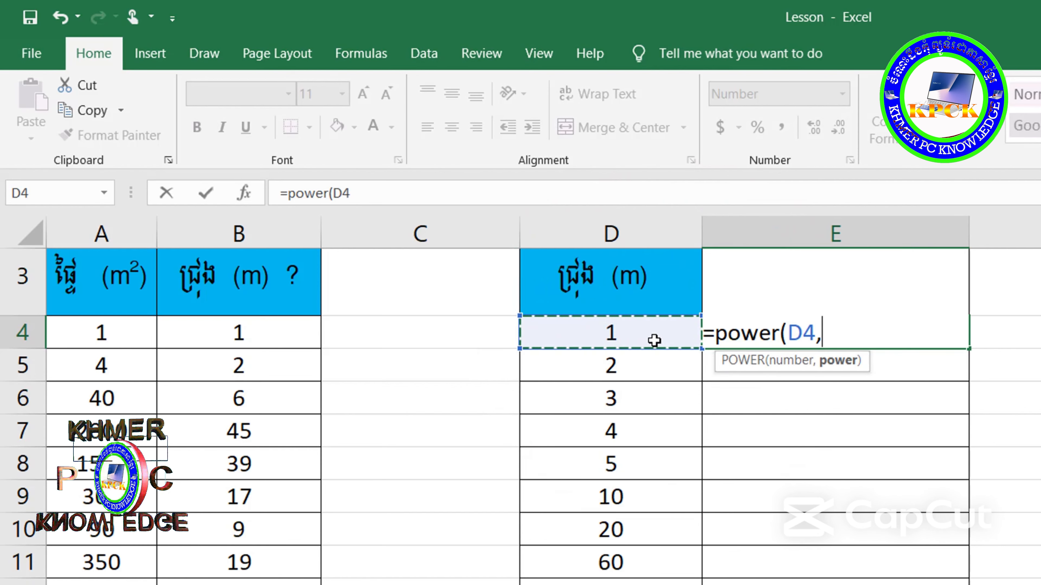
{"action": "type", "text": "2"}
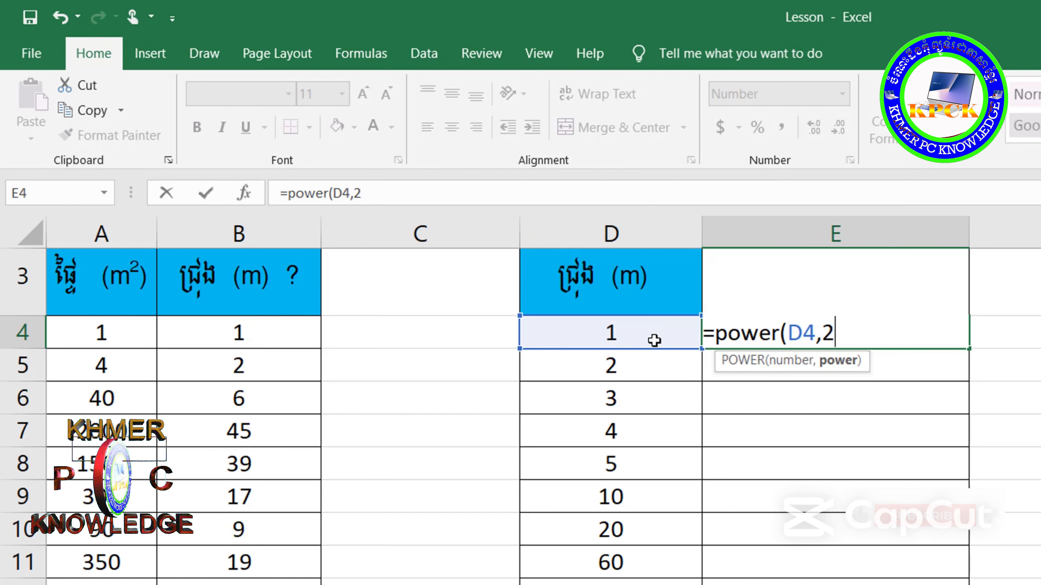
{"action": "type", "text": ")"}
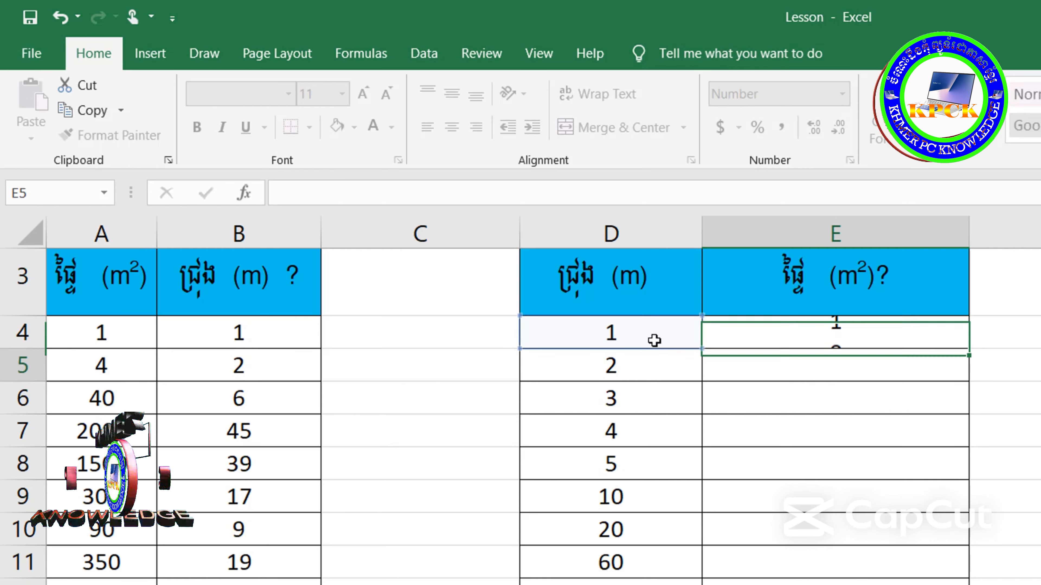
{"action": "key", "text": "Return"}
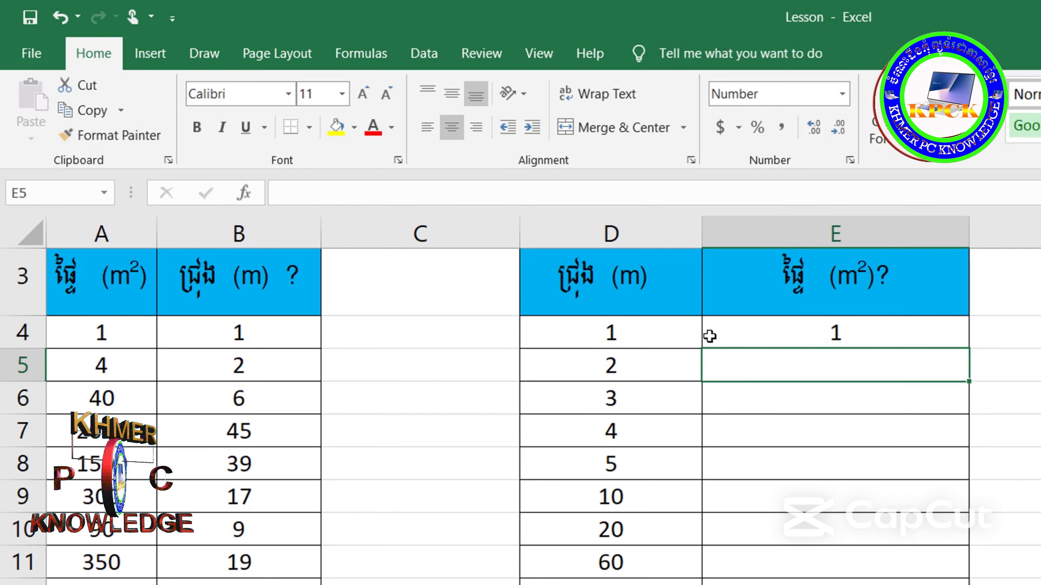
Copy the POWER formula from E4 down the rest of the table's column E and check the copy in E5
{"action": "left_click", "coordinate": [724, 338]}
{"action": "left_click", "coordinate": [629, 295]}
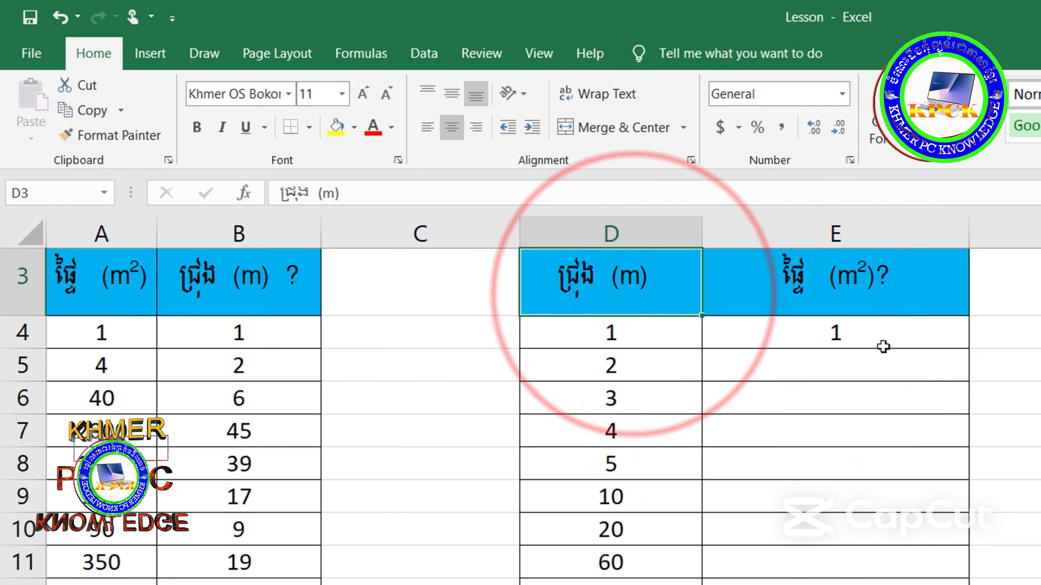
{"action": "left_click", "coordinate": [871, 341]}
{"action": "left_click", "coordinate": [866, 312]}
{"action": "left_click", "coordinate": [870, 336]}
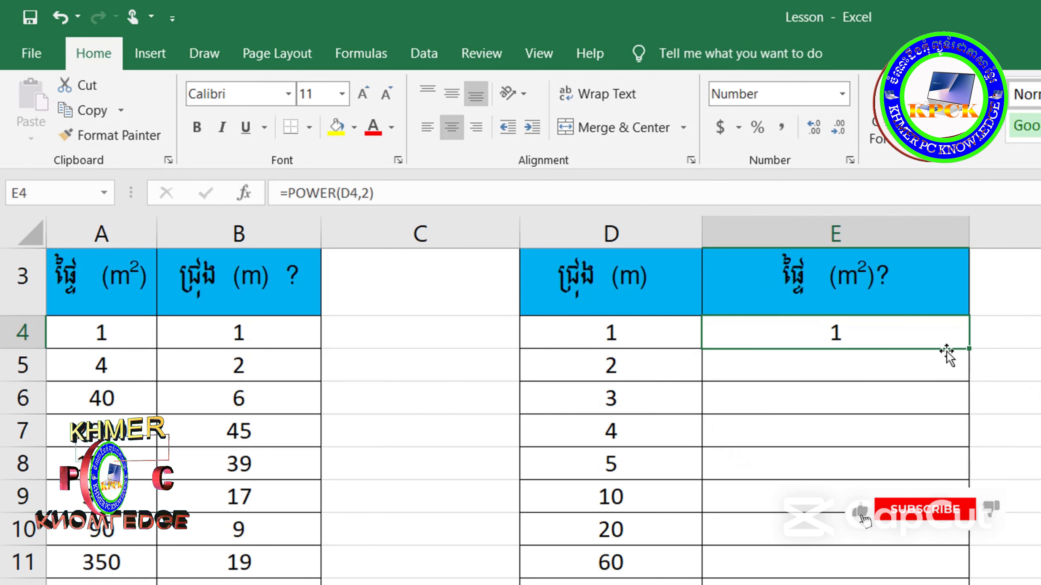
{"action": "left_click_drag", "start_coordinate": [973, 349], "coordinate": [971, 584]}
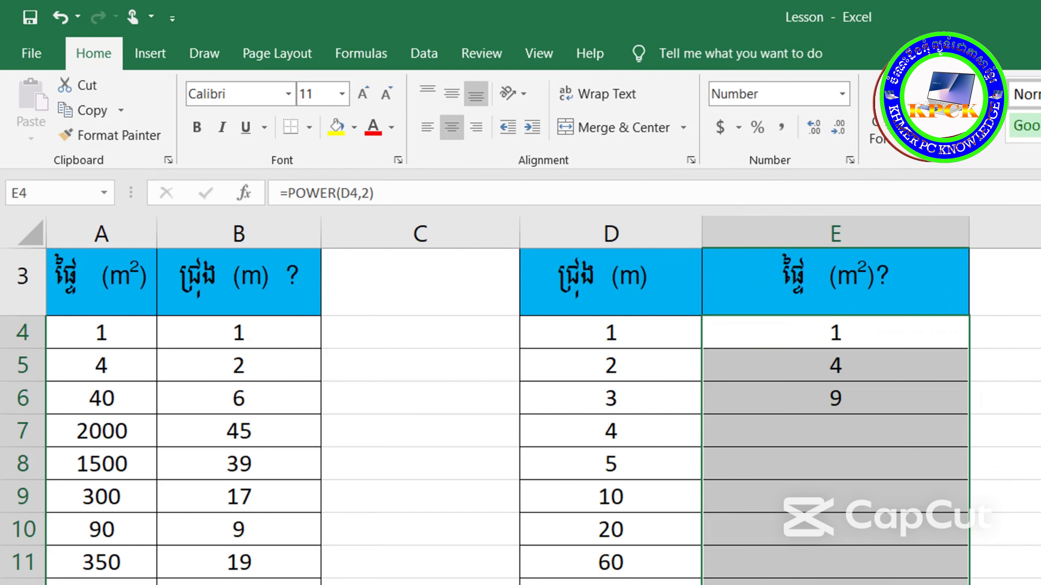
{"action": "left_click", "coordinate": [817, 458]}
{"action": "left_click", "coordinate": [674, 371]}
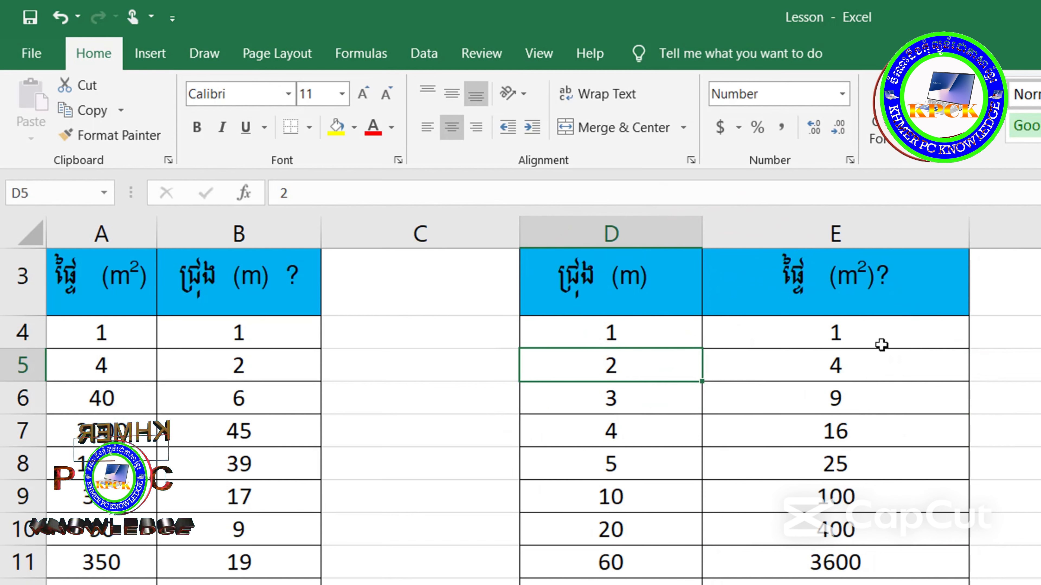
{"action": "left_click", "coordinate": [843, 368]}
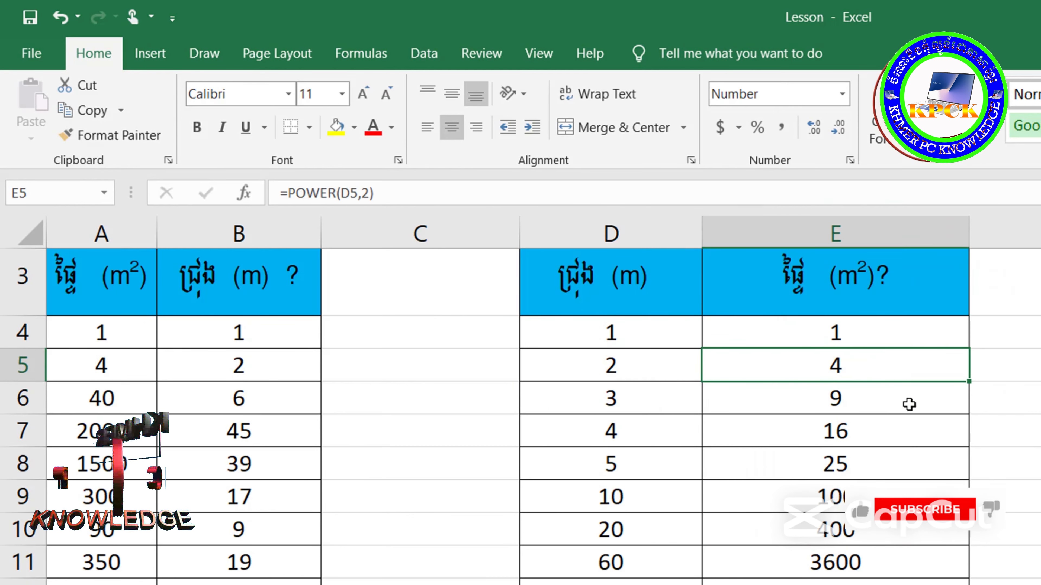